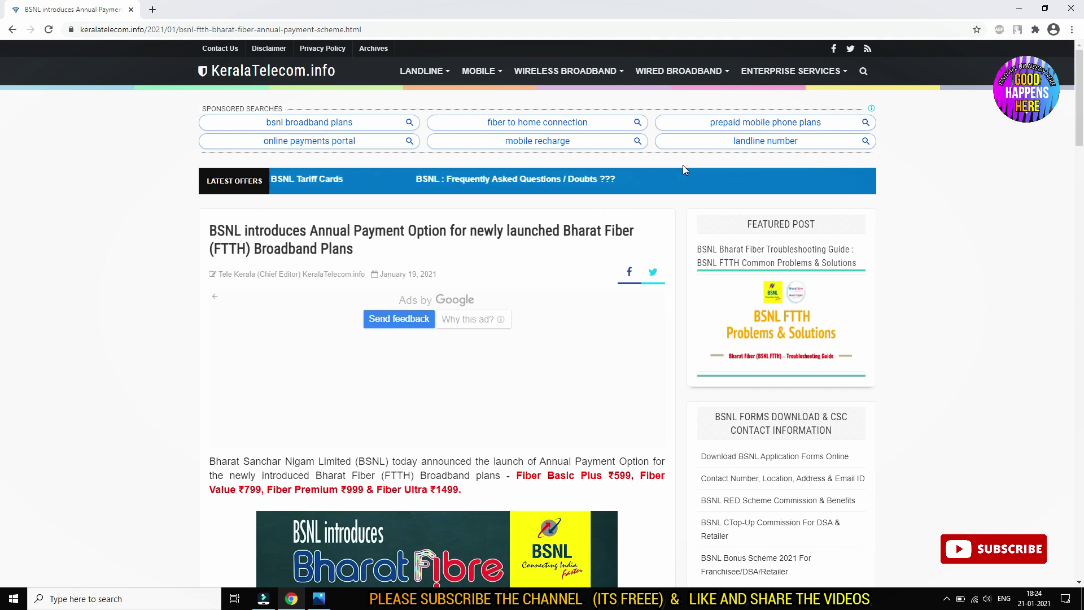
Show the saved Capture.JPG offer image of a free Google Nest with annual plans from Rs.799.
left_click(320, 598)
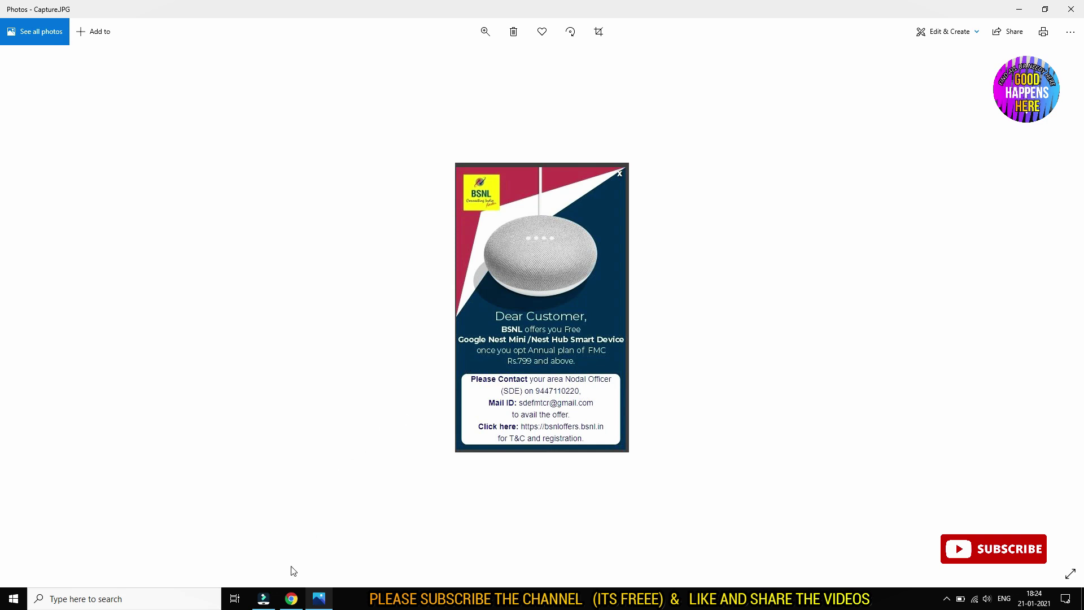
Switch back to the KeralaTelecom BSNL Bharat Fiber annual plans article showing the Basic Plus Plan image.
left_click(292, 598)
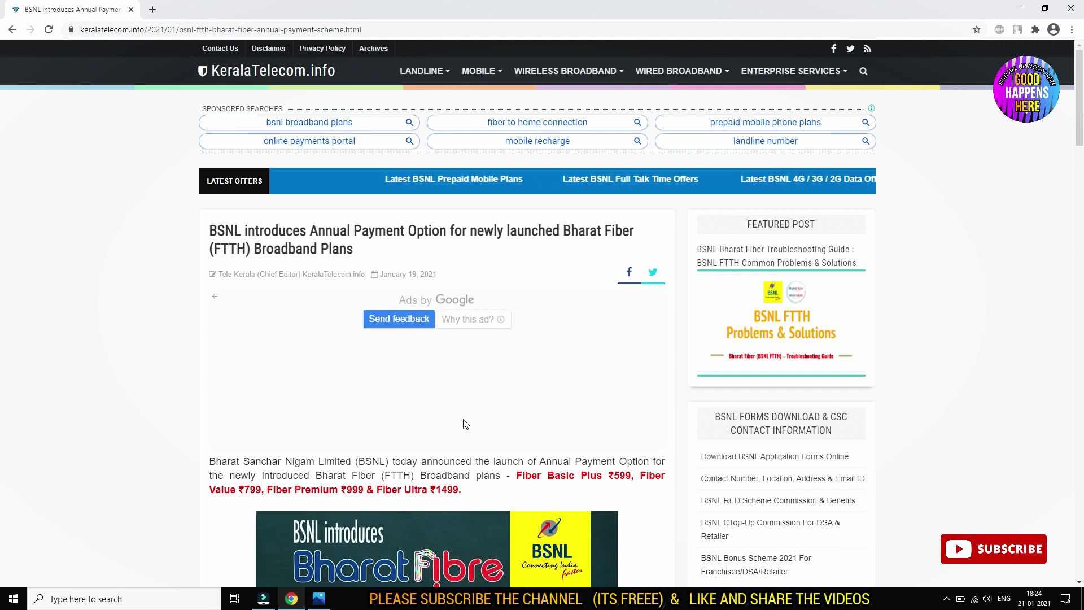
scroll(470, 420, "down", 1)
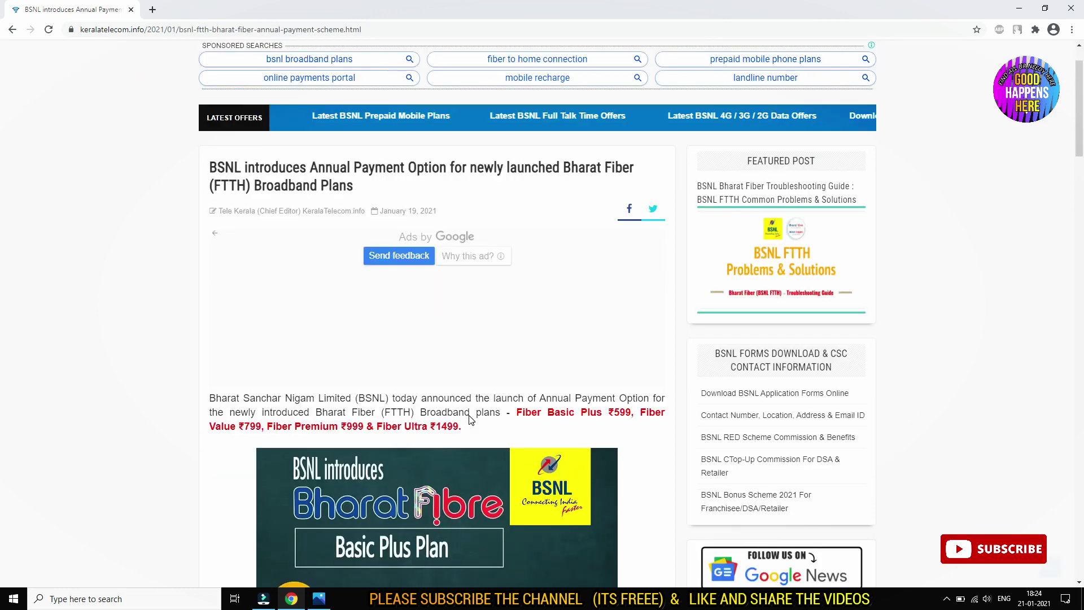
scroll(469, 419, "down", 1)
scroll(470, 420, "down", 3)
scroll(470, 420, "down", 1)
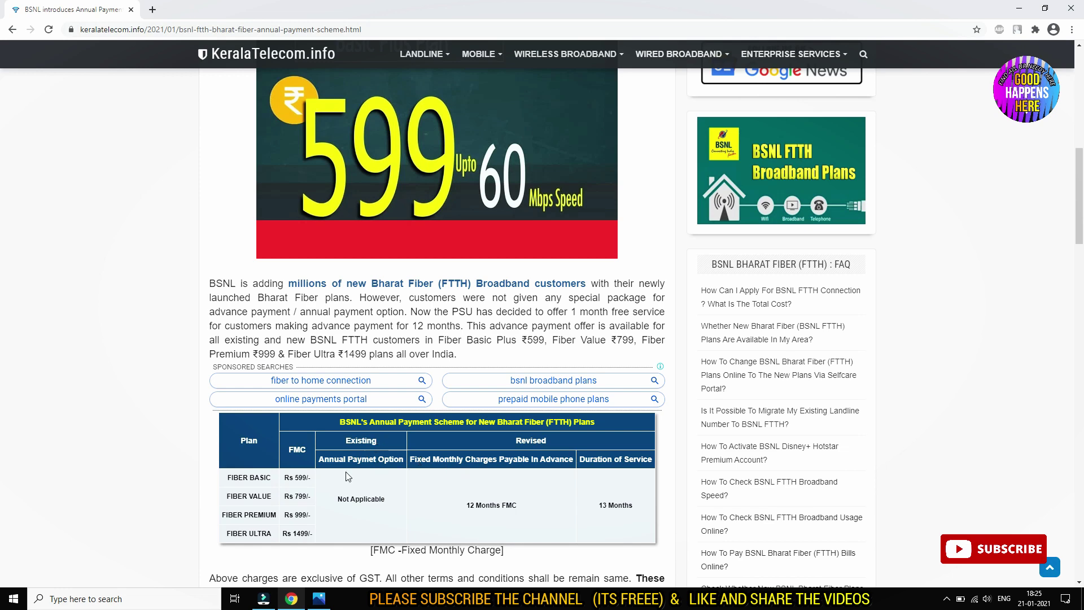
scroll(346, 477, "down", 3)
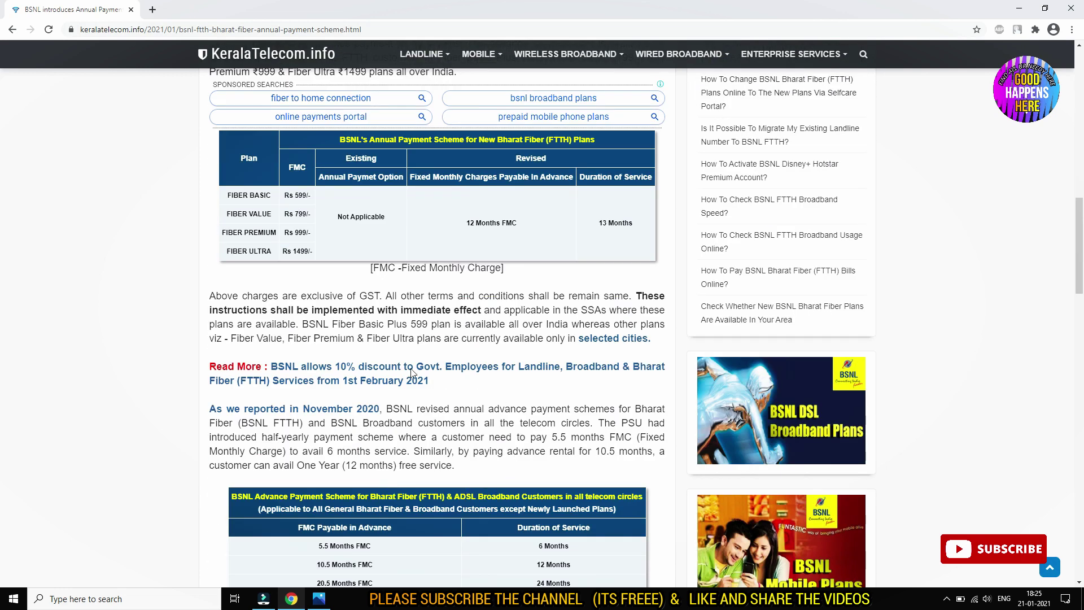